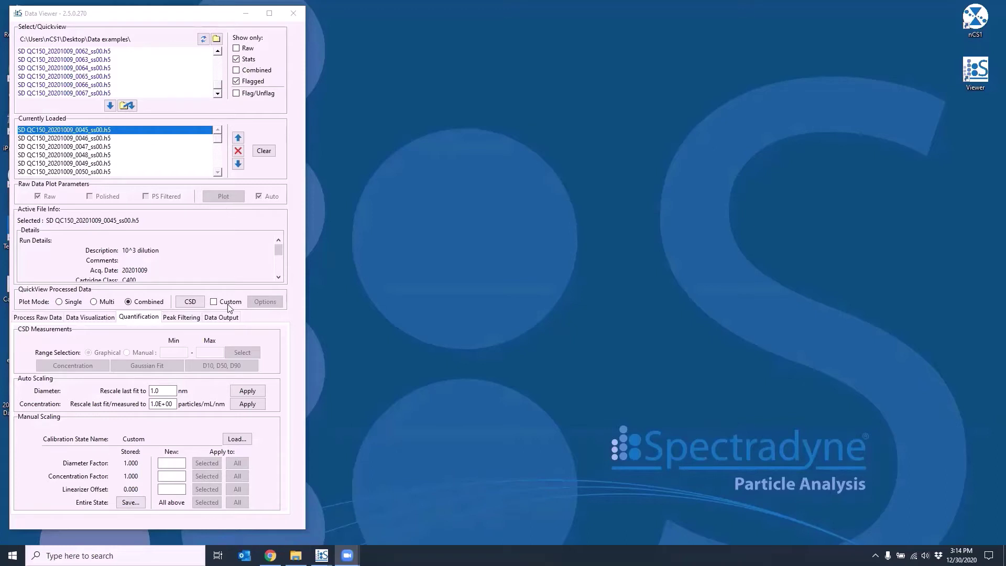
Combine all loaded files as SD QC150_20201230_cc00 with prefix SD QC150, then open the .xlsx run report
left_click(234, 323)
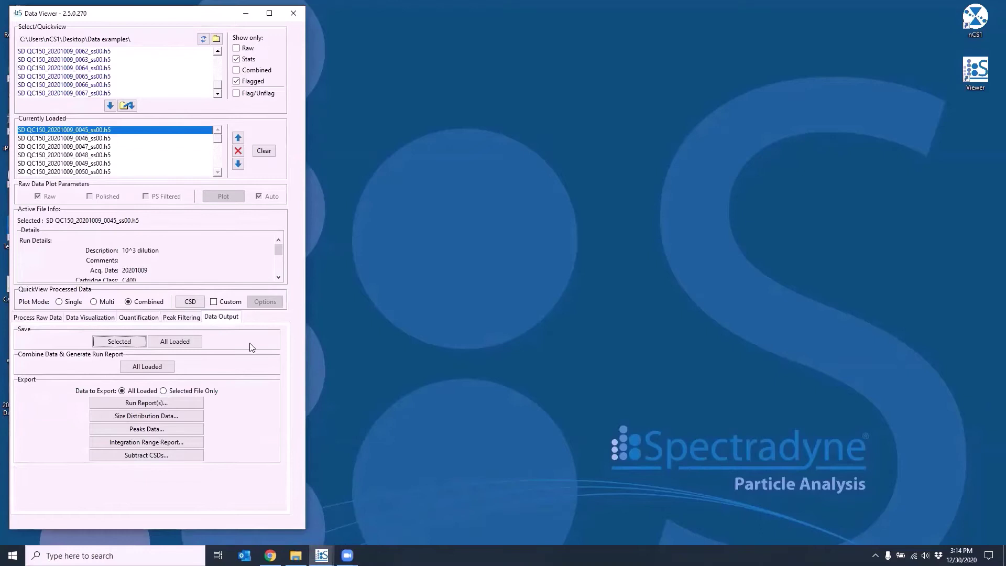
left_click(160, 369)
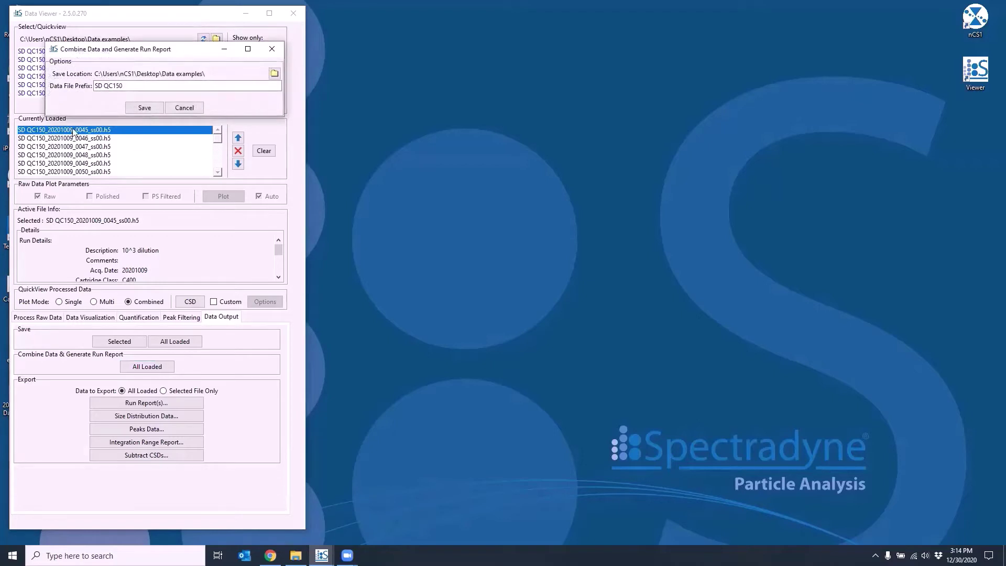
left_click(135, 86)
left_click(136, 108)
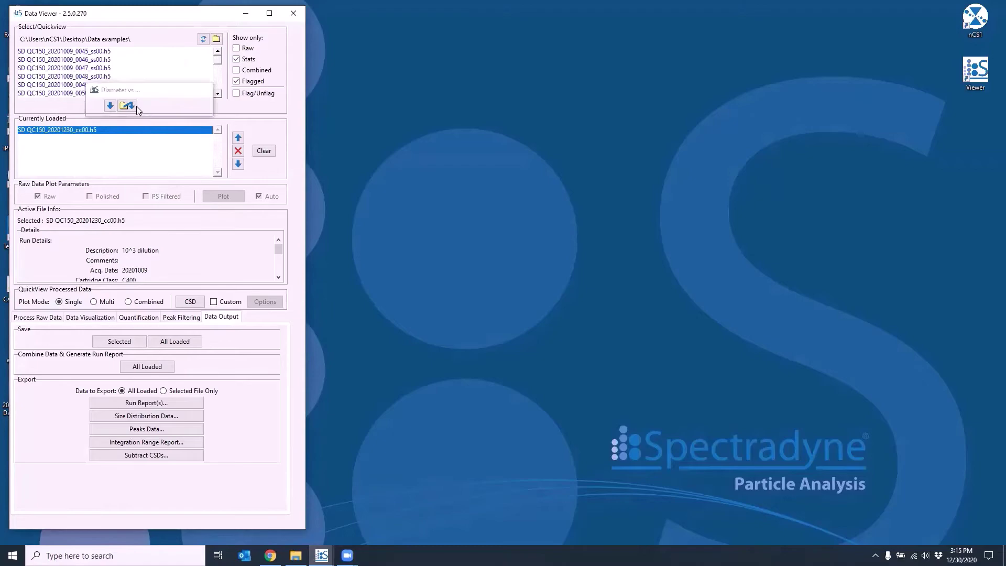
key("Return")
double_click(501, 470)
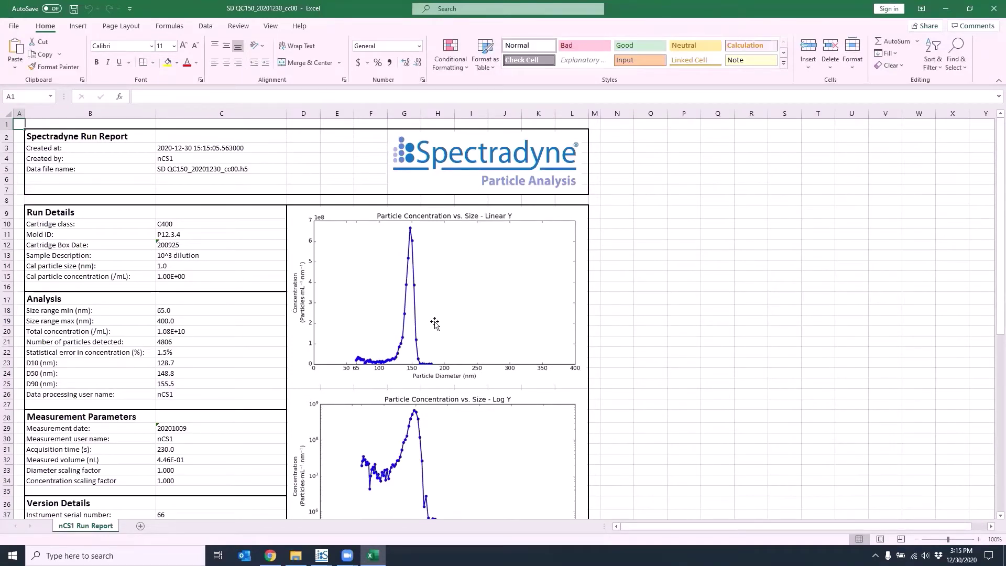
Scroll through the nCS1 Run Report sheet, then close the Excel workbook
scroll(438, 320, "down", 1)
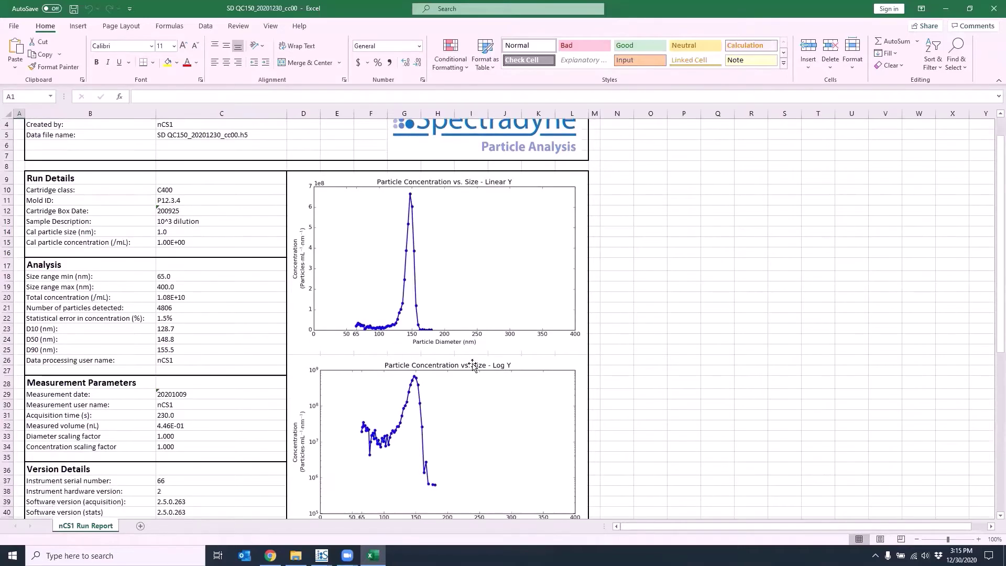
scroll(471, 369, "down", 1)
scroll(471, 371, "down", 6)
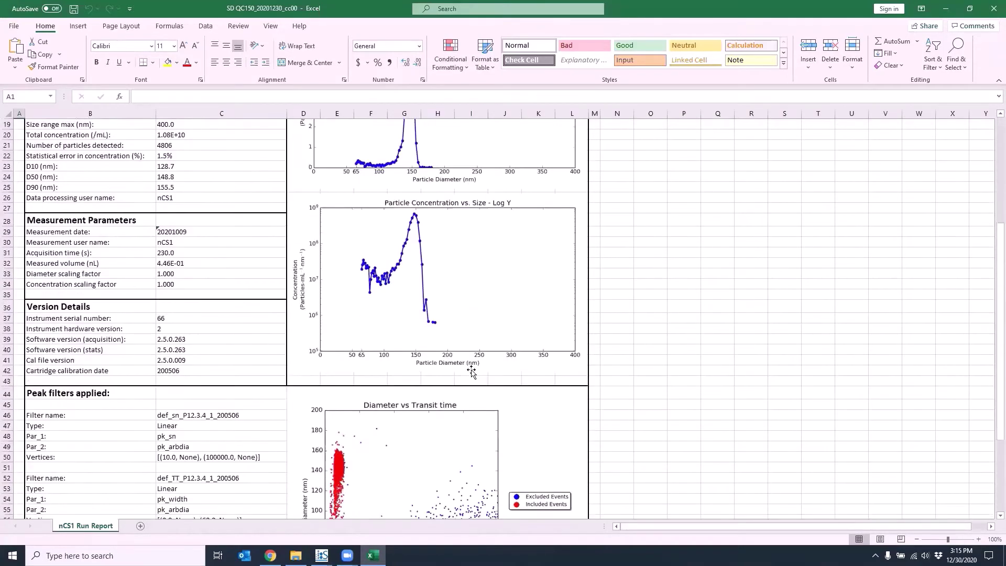
scroll(471, 372, "down", 1)
scroll(467, 377, "up", 8)
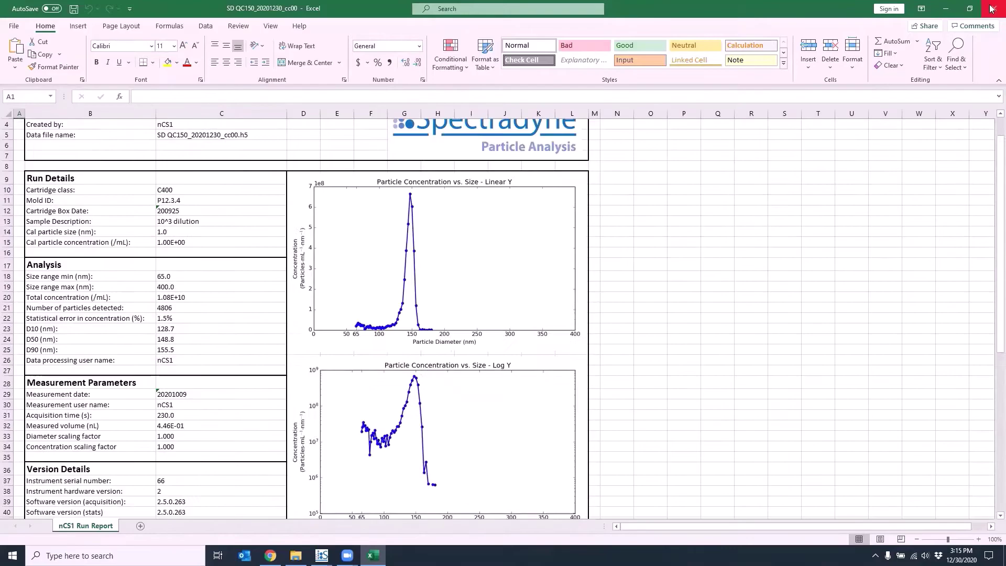
left_click(990, 8)
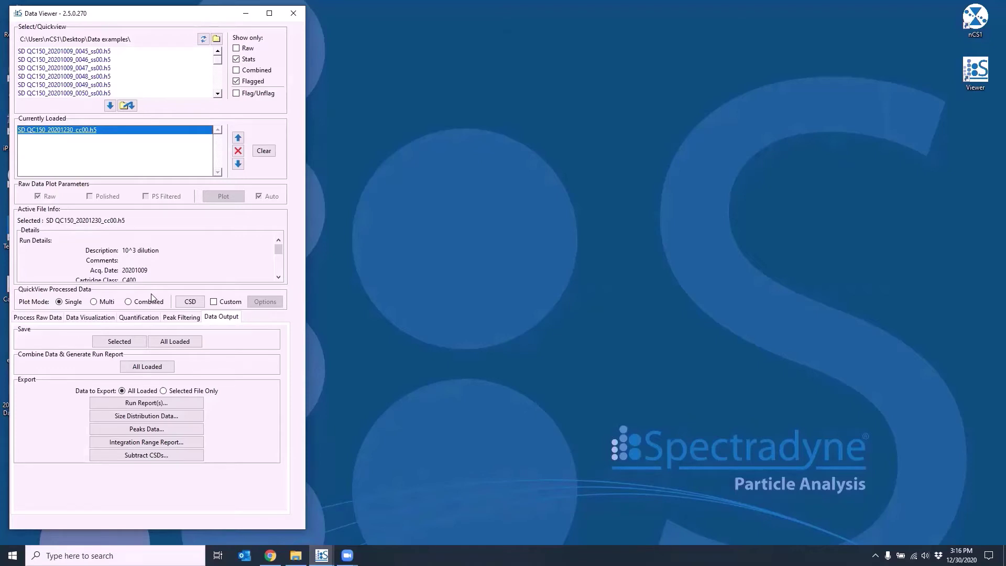
Save the selected combined file as SD QC150_20201230_cc01.h5
left_click(123, 339)
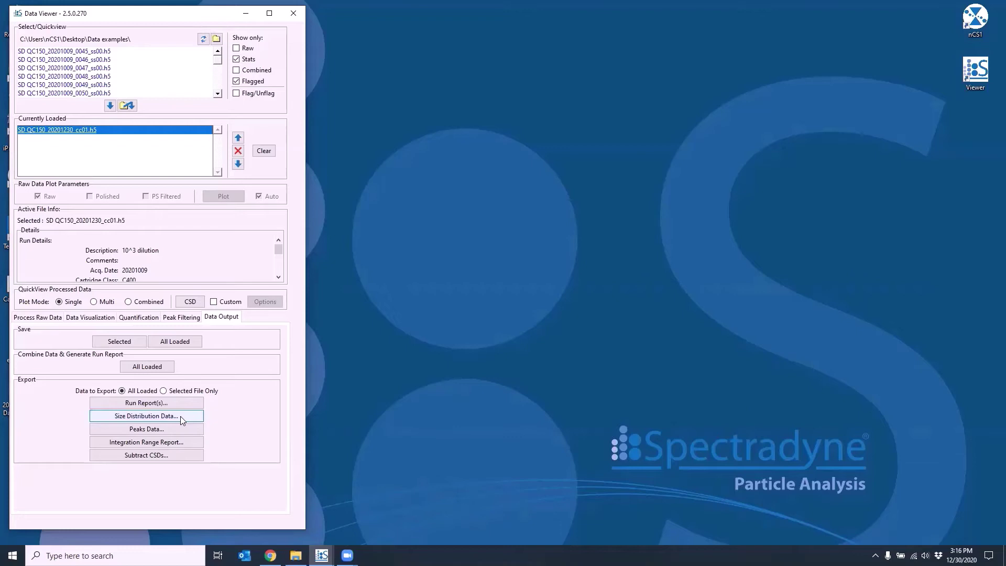
Export size distribution data at 2.0% binning in Density units to the Excel file 'Data export'
left_click(180, 416)
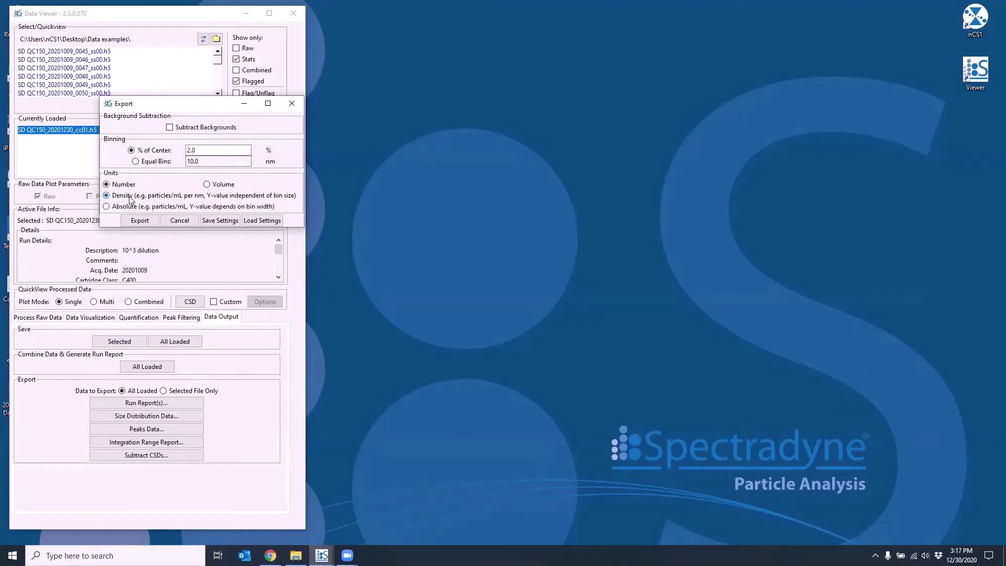
left_click(137, 223)
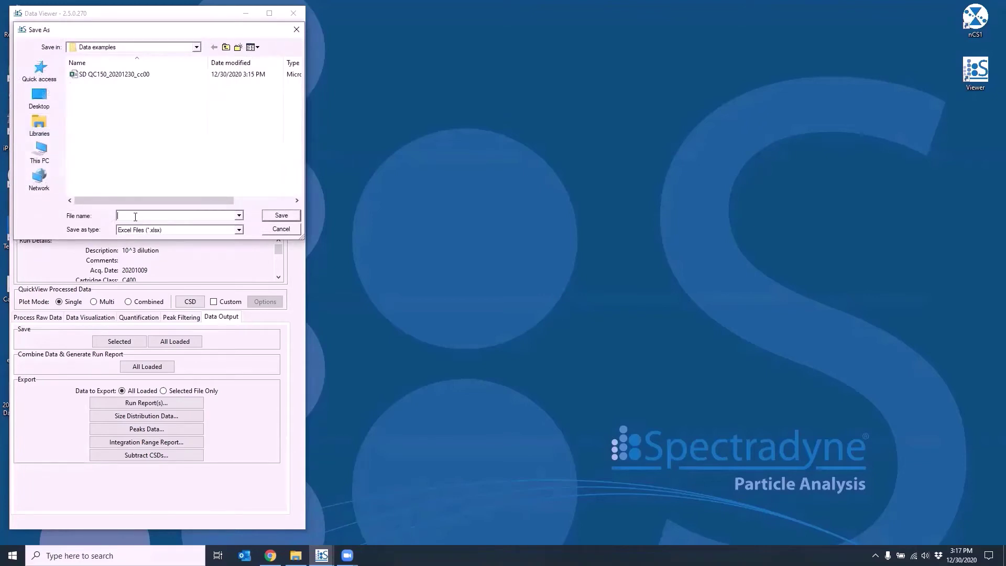
type("Data export")
left_click(279, 216)
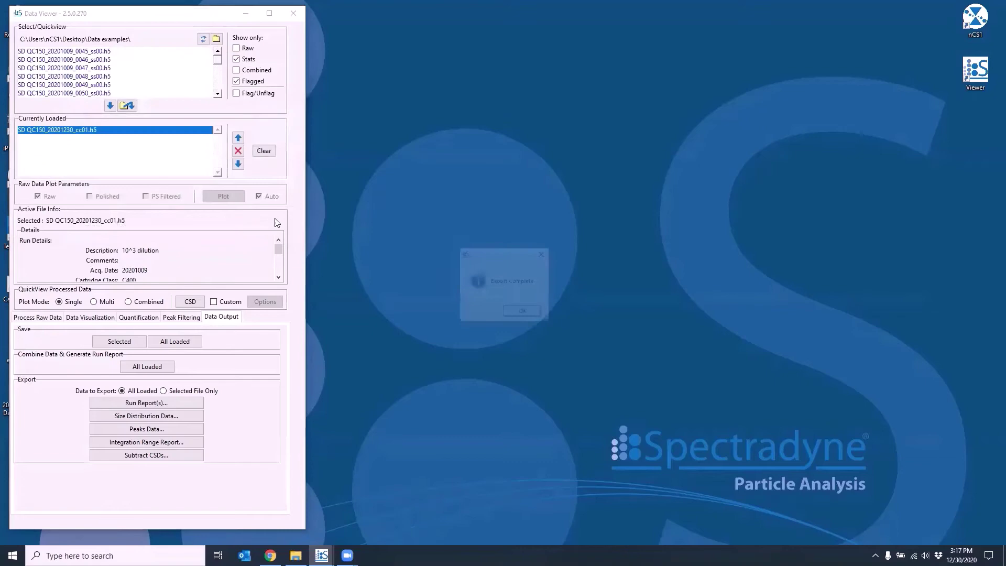
left_click(521, 311)
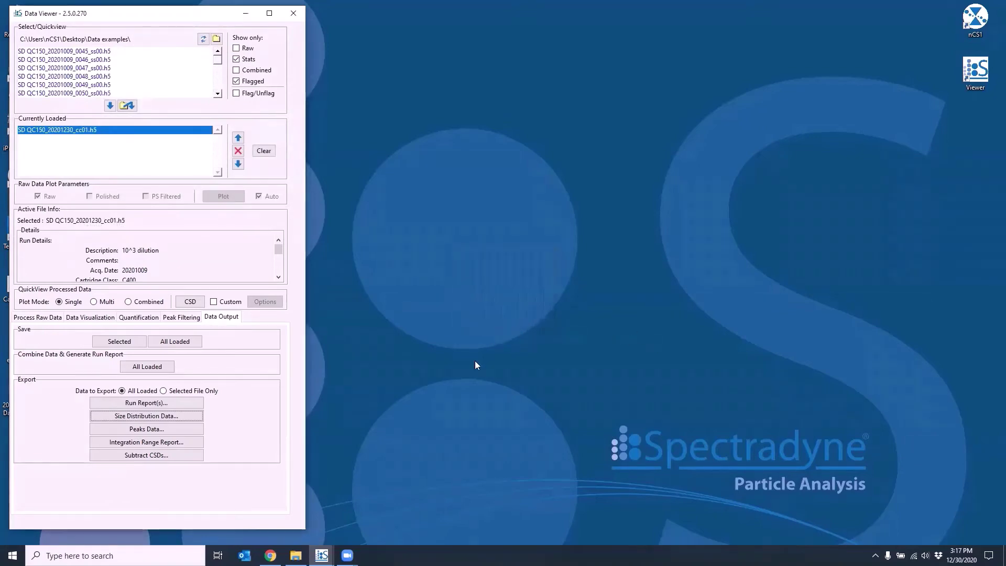
Open the Data export workbook from the Data examples folder in File Explorer
left_click(295, 555)
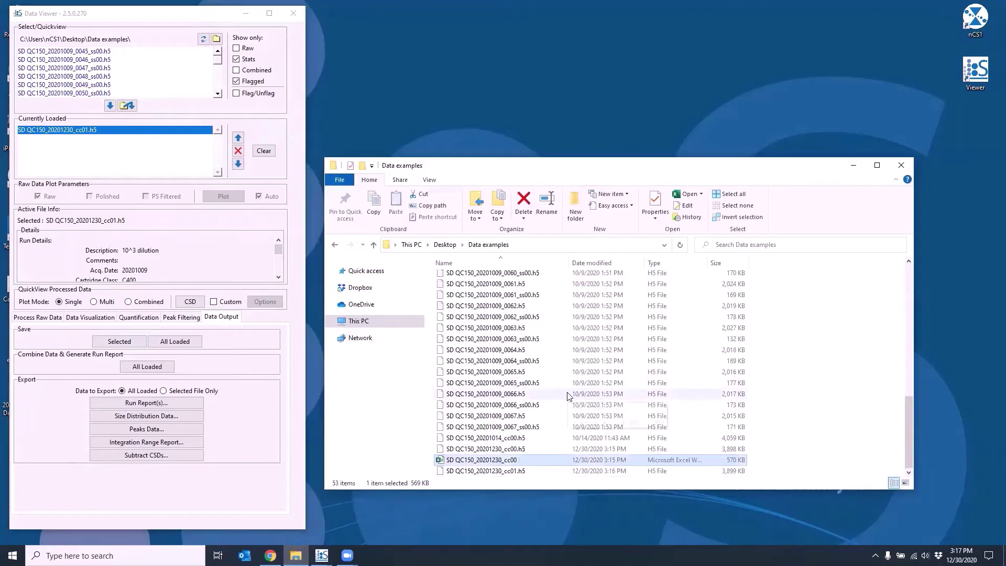
scroll(550, 367, "up", 10)
double_click(486, 279)
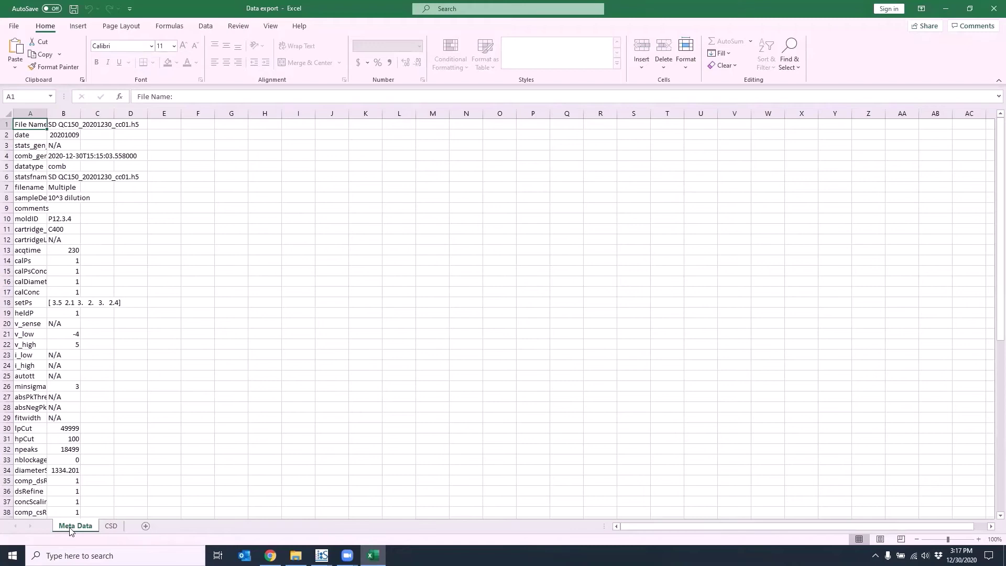
Review the CSD chart, then export and check both sheets of the peaks workbook SD QC150_20201230_cc01_pks
left_click(111, 526)
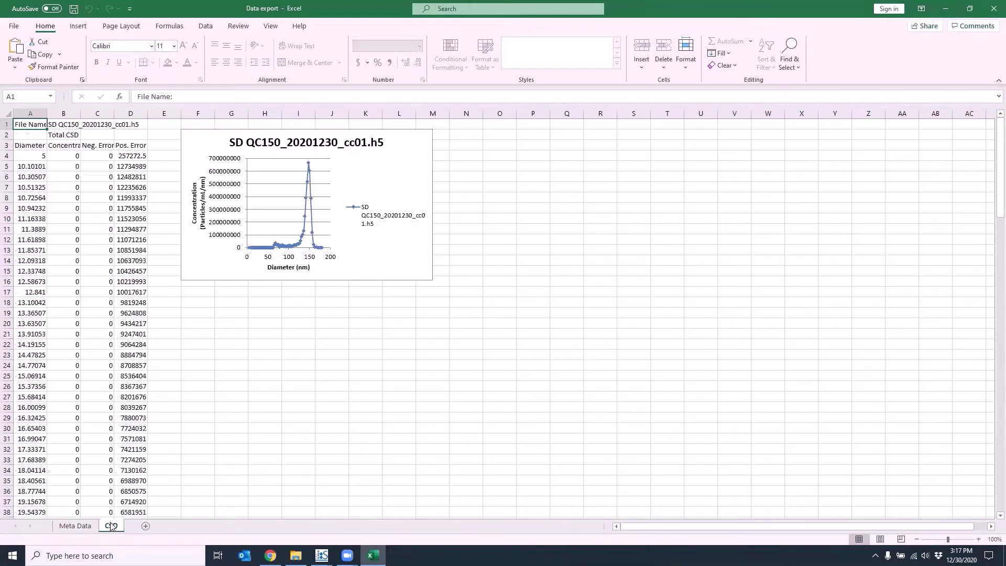
left_click(991, 5)
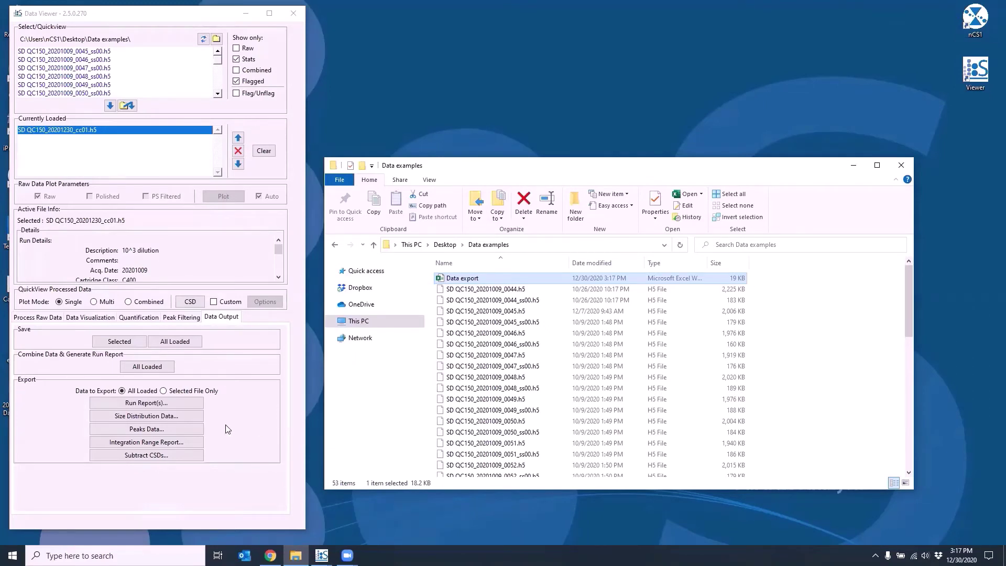
left_click(182, 428)
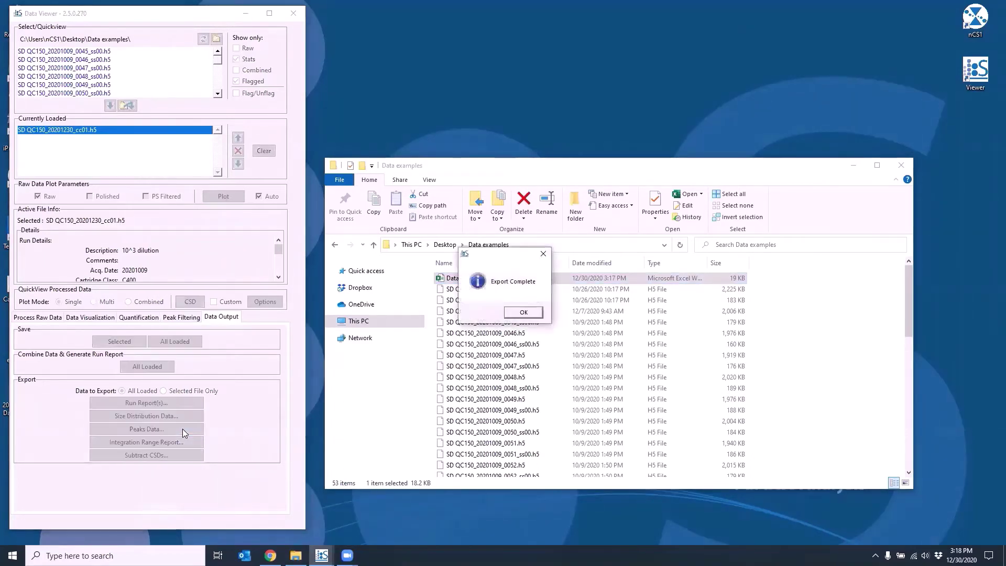
left_click(508, 314)
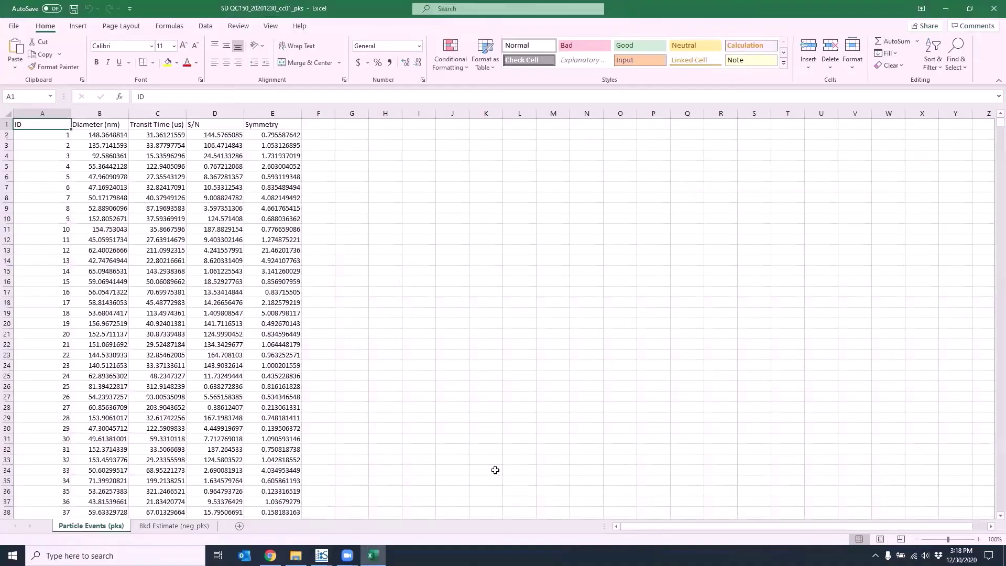
key("ctrl+Page_Down")
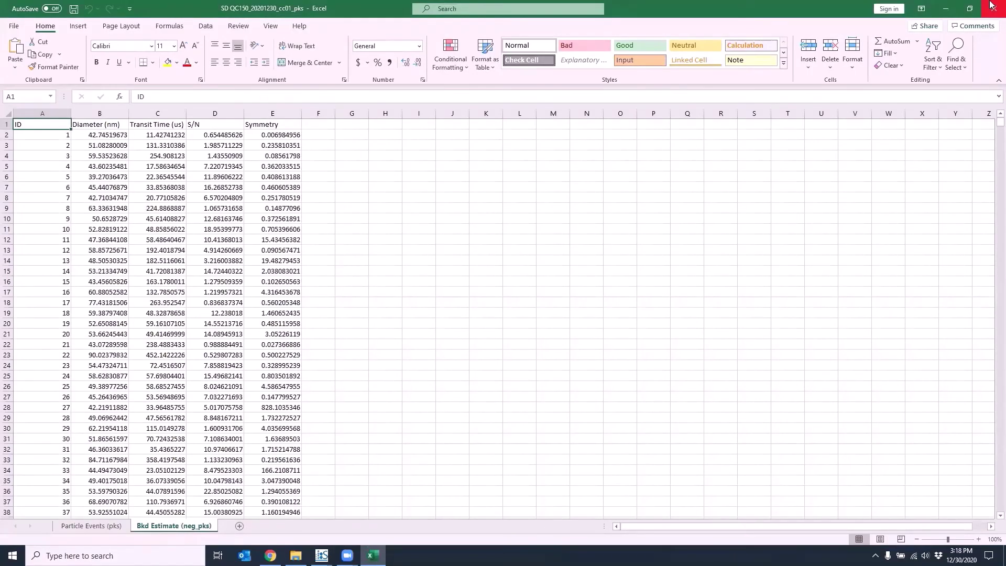
left_click(992, 5)
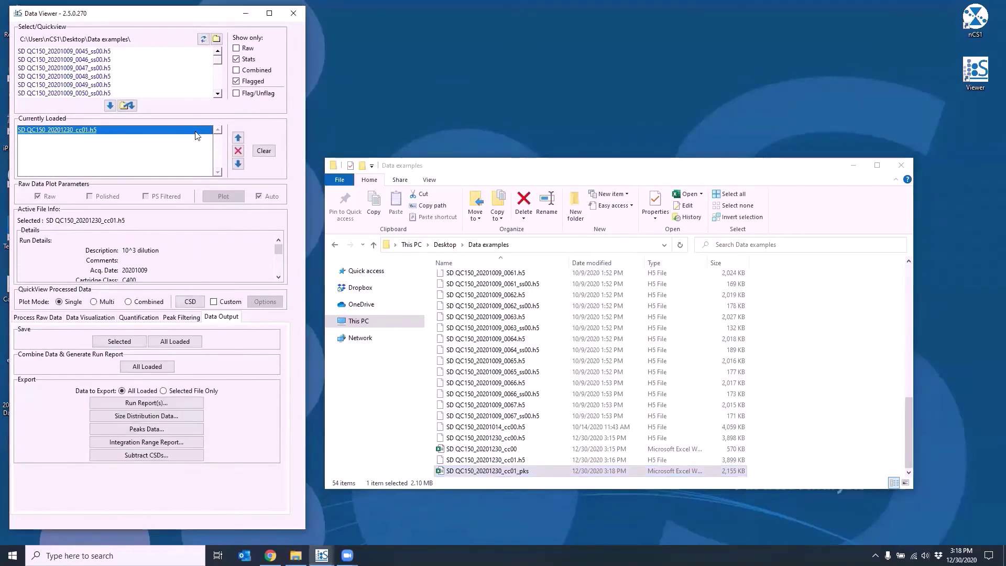
Export the 50–300 nm integration range report as Concentrations and open the workbook
left_click(201, 446)
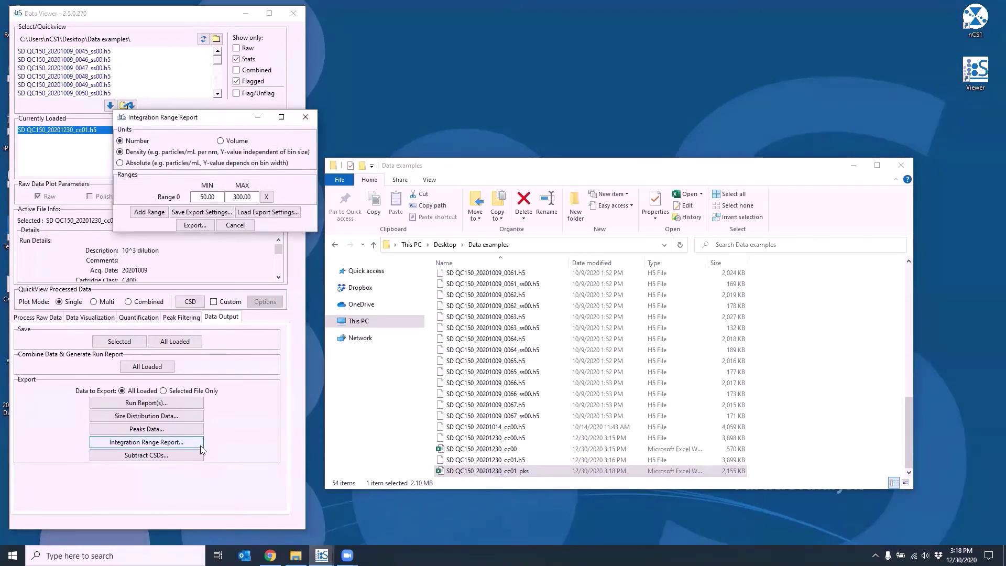
key("Return")
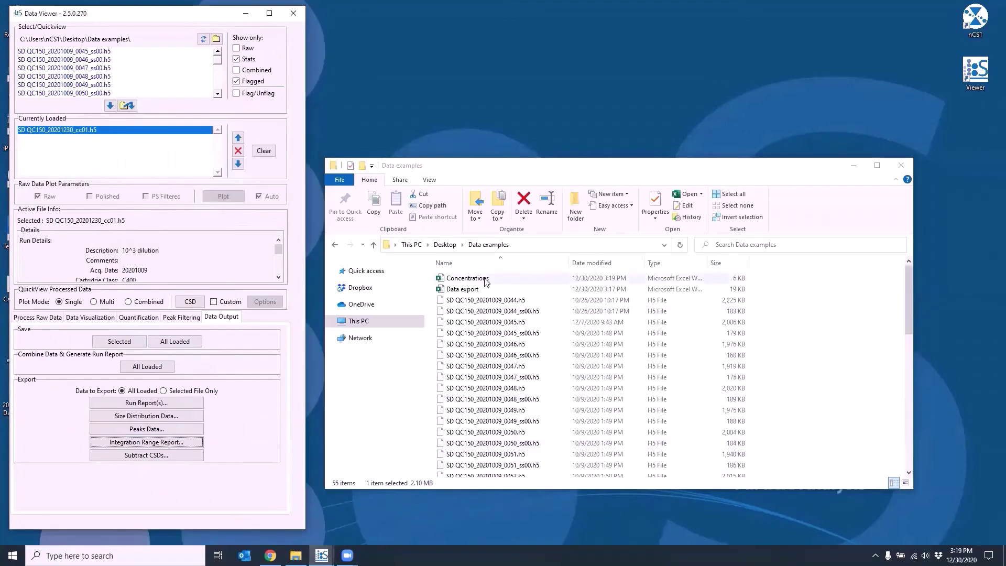
double_click(466, 278)
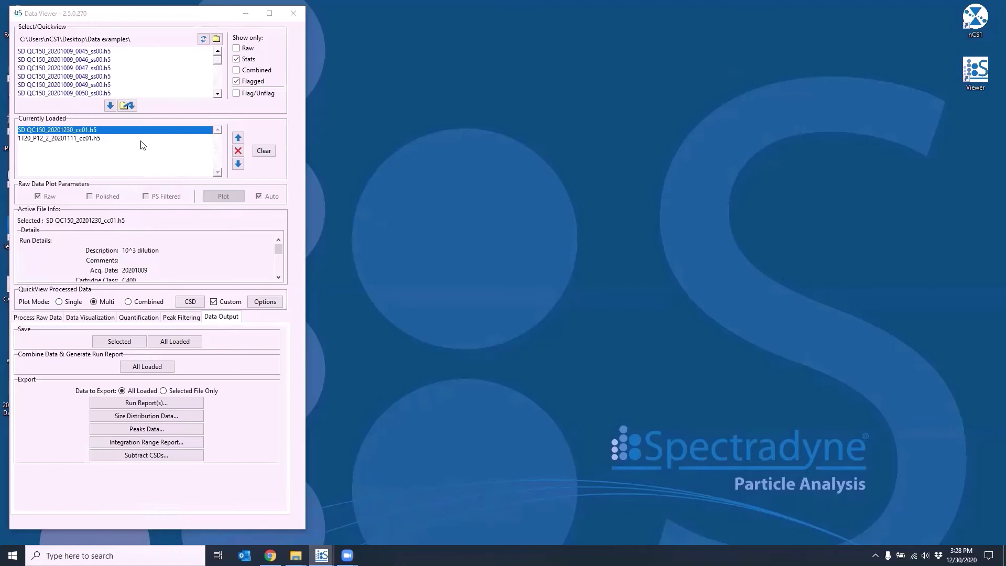
In Subtract CSDs, set A to SD QC150_20201230_cc01.h5 and B to 1T20_P12_2_20201111_cc01.h5, then view the CSD
left_click(147, 455)
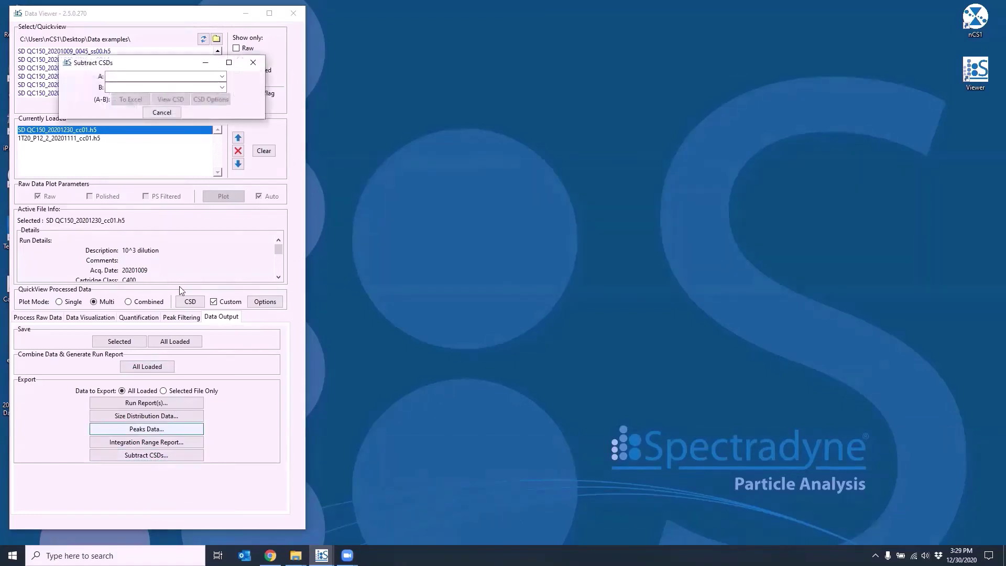
left_click(151, 77)
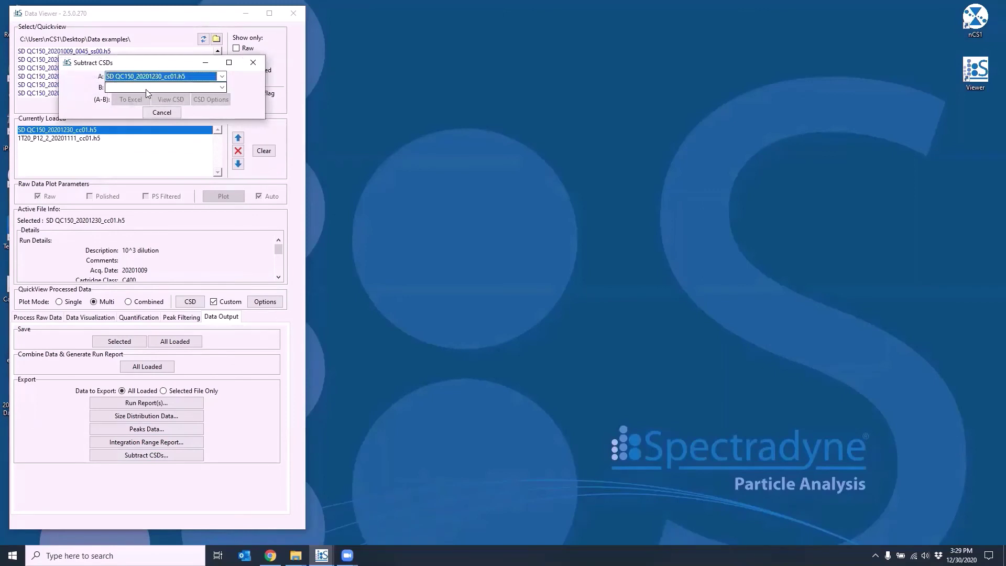
left_click(145, 87)
left_click(143, 88)
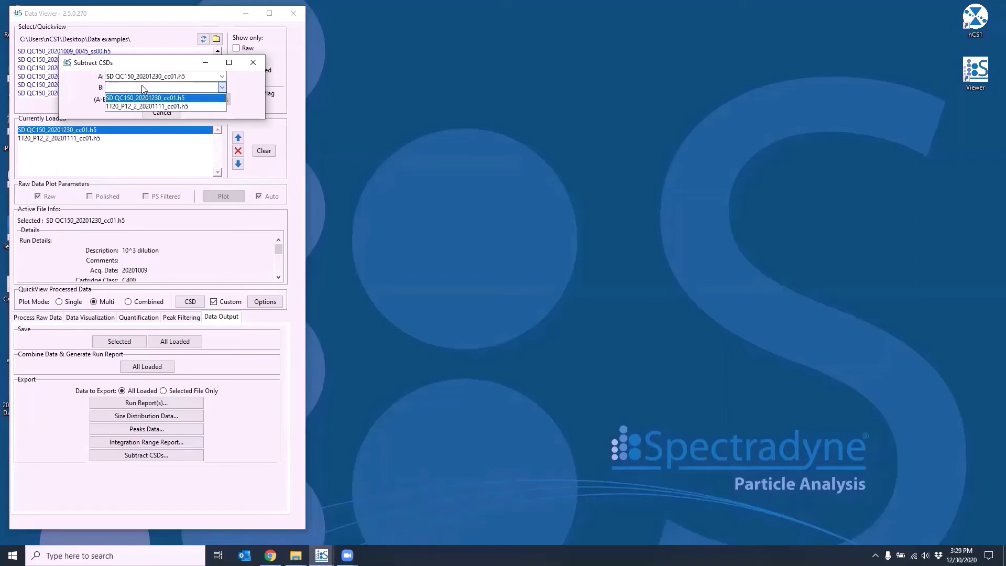
left_click(146, 109)
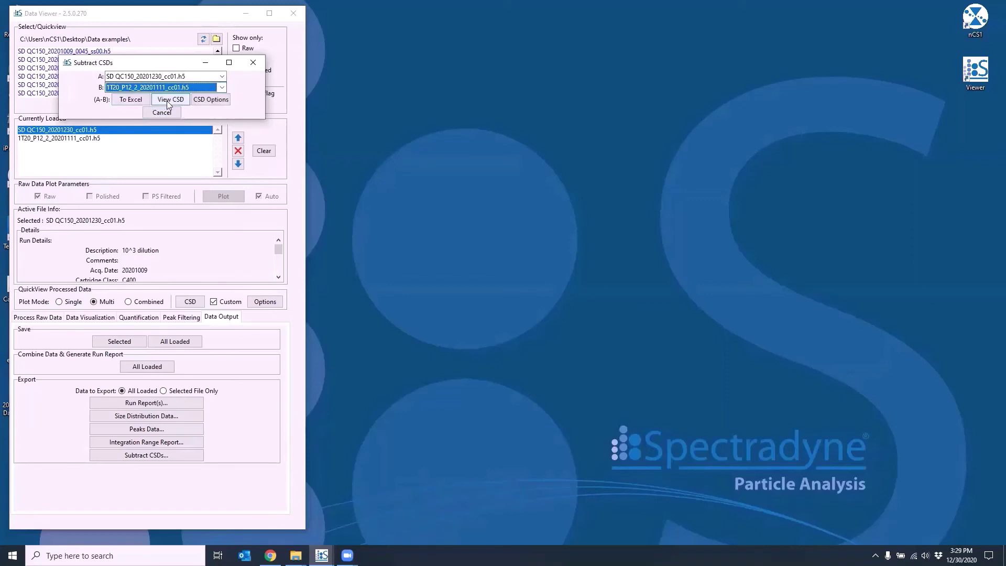
left_click(170, 99)
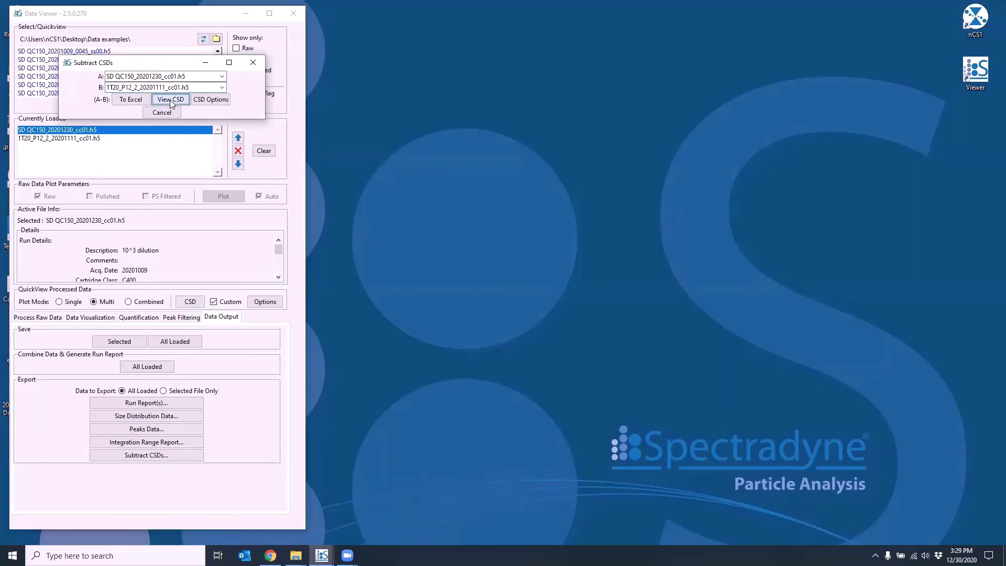